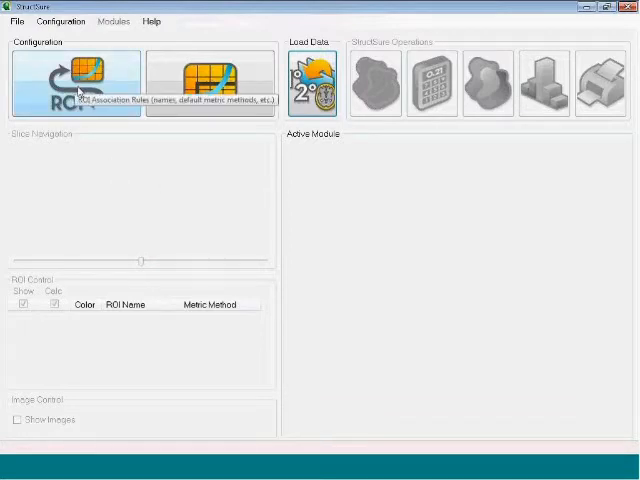
Show the metric method settings and preview the Linear_Asym1 and Exponential penalty curves.
{"action": "left_click", "coordinate": [207, 88]}
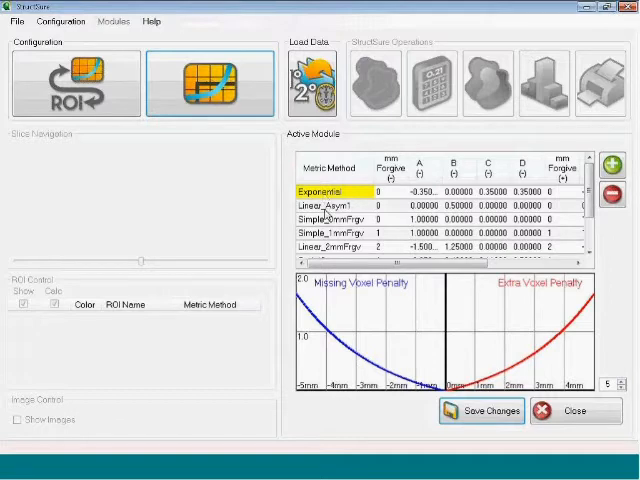
{"action": "left_click", "coordinate": [325, 206]}
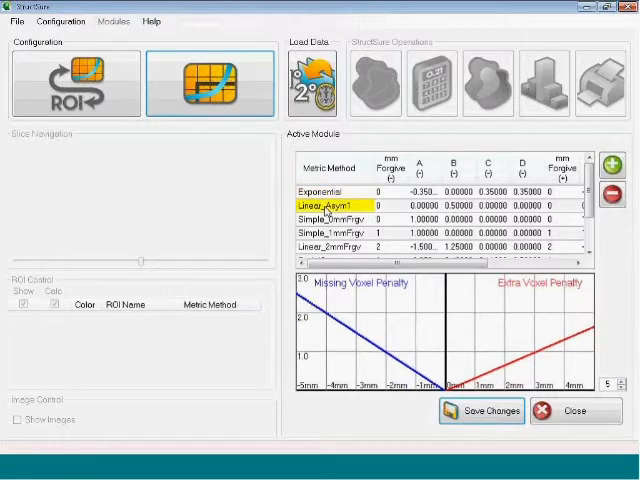
{"action": "left_click", "coordinate": [326, 193]}
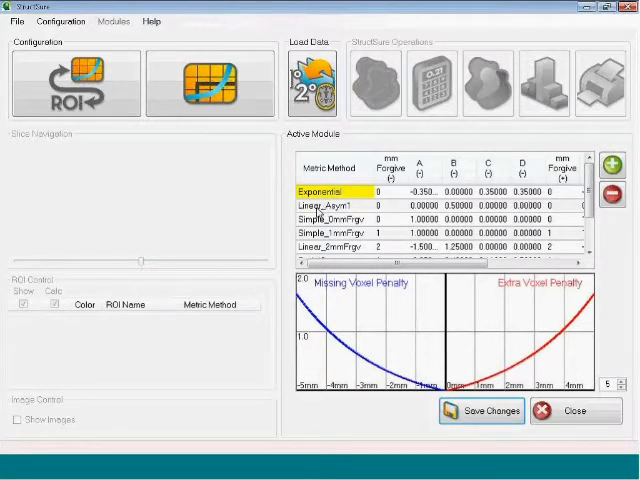
{"action": "left_click", "coordinate": [326, 207]}
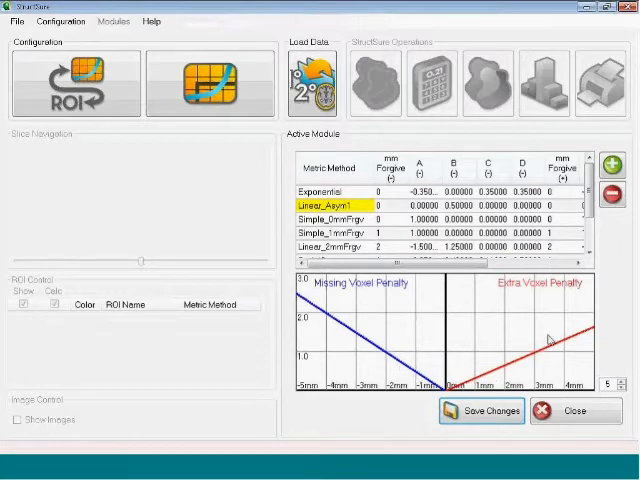
Preview the Simple_1mmFrgv step curves and the CC Method linear missing/extra-voxel penalty curves.
{"action": "left_click", "coordinate": [330, 233]}
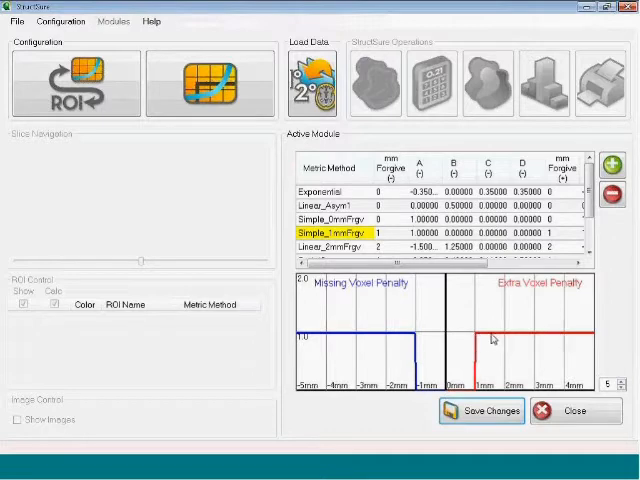
{"action": "left_click", "coordinate": [589, 262]}
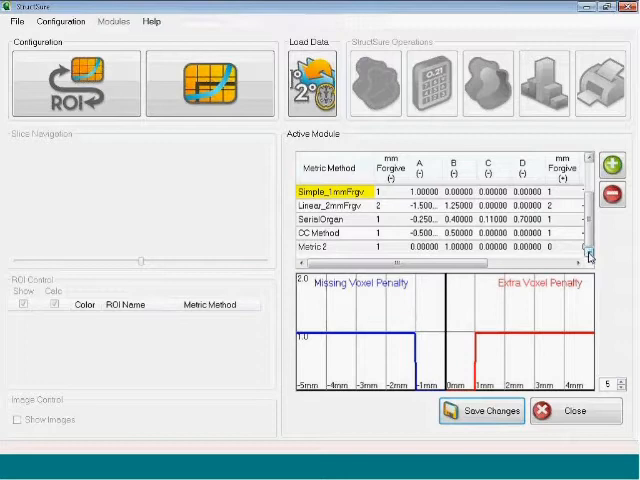
{"action": "left_click", "coordinate": [320, 234]}
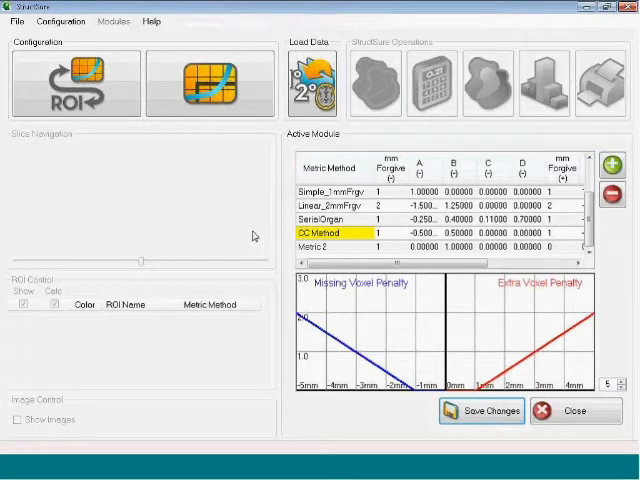
Show the ROI association rules and select the 'Spinal Cord' alias in the Cord row, then finish editing.
{"action": "left_click", "coordinate": [103, 95]}
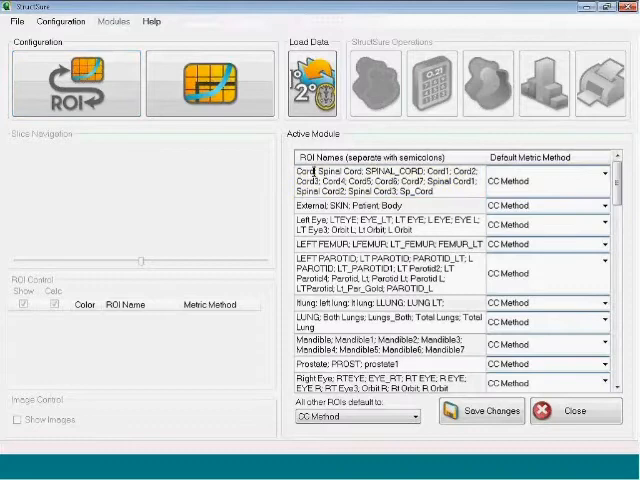
{"action": "double_click", "coordinate": [304, 171]}
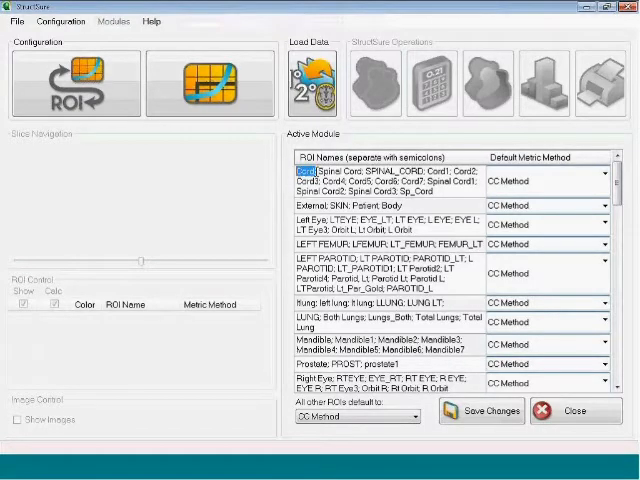
{"action": "left_click_drag", "start_coordinate": [319, 171], "coordinate": [362, 171]}
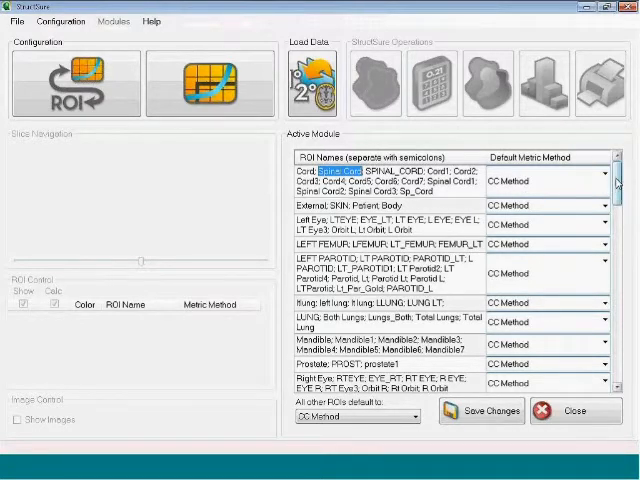
{"action": "mouse_move", "coordinate": [617, 181]}
{"action": "left_mouse_down"}
{"action": "mouse_move", "coordinate": [617, 215]}
{"action": "mouse_move", "coordinate": [617, 181]}
{"action": "left_mouse_up"}
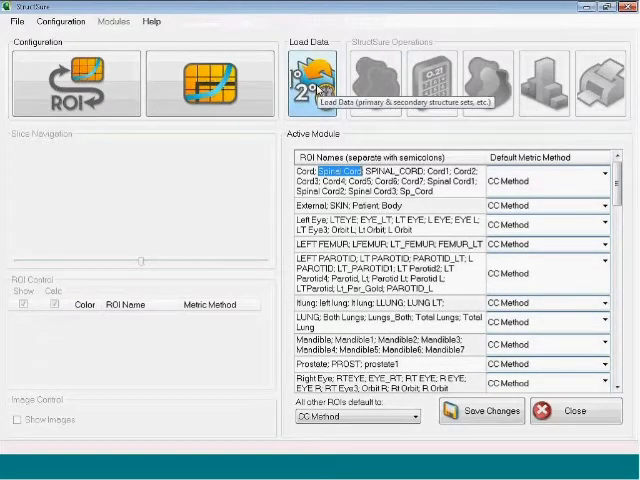
{"action": "key", "text": "Return"}
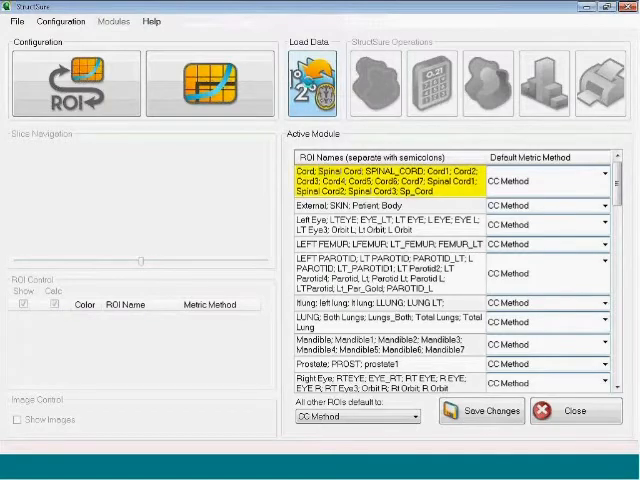
Load _GOLD.dcm from Structure Sets for Public Demo as the primary structure set.
{"action": "left_click", "coordinate": [316, 88]}
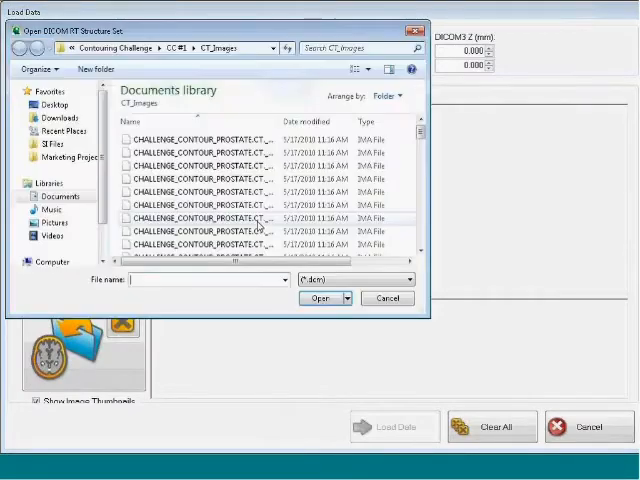
{"action": "left_click", "coordinate": [176, 48]}
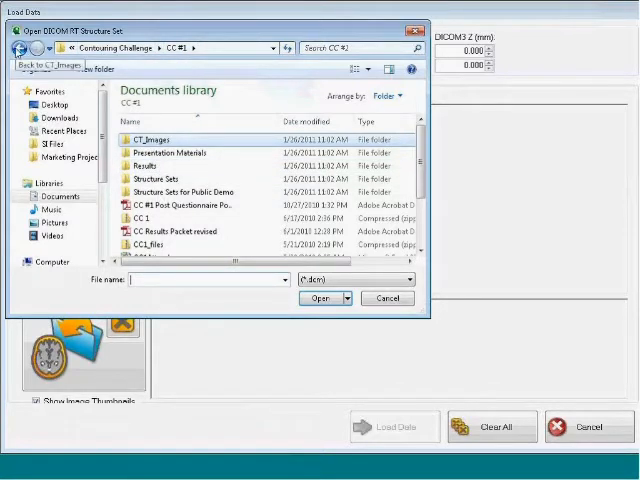
{"action": "left_click", "coordinate": [20, 48]}
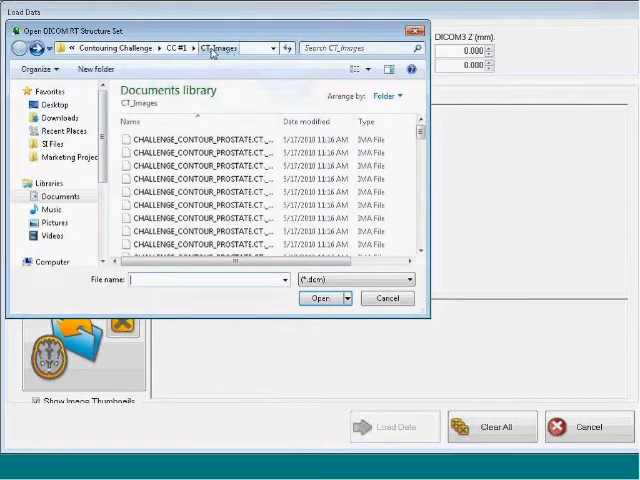
{"action": "left_click", "coordinate": [178, 48]}
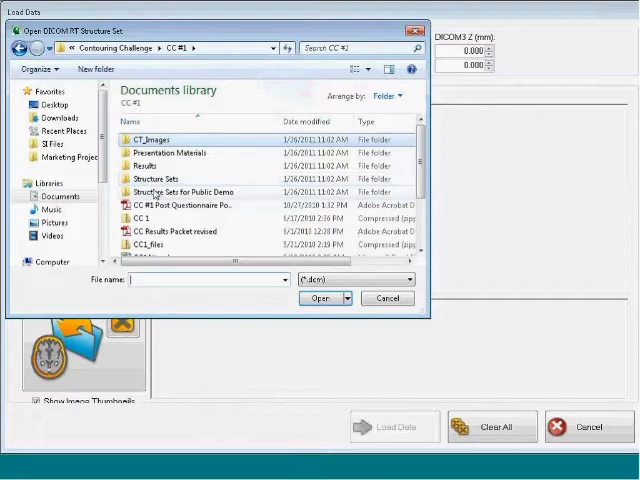
{"action": "double_click", "coordinate": [183, 192]}
{"action": "left_click", "coordinate": [153, 139]}
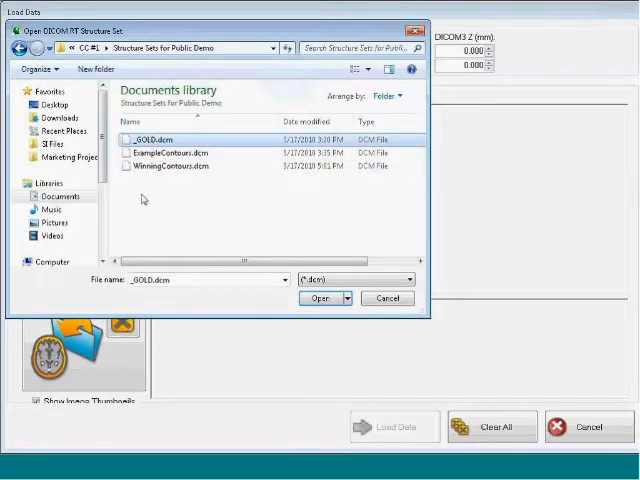
{"action": "left_click", "coordinate": [321, 299]}
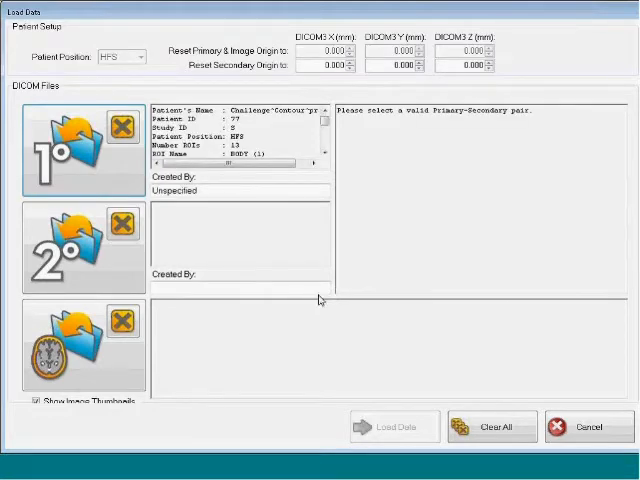
Load ExampleContours.dcm as the secondary structure set.
{"action": "left_click", "coordinate": [90, 262]}
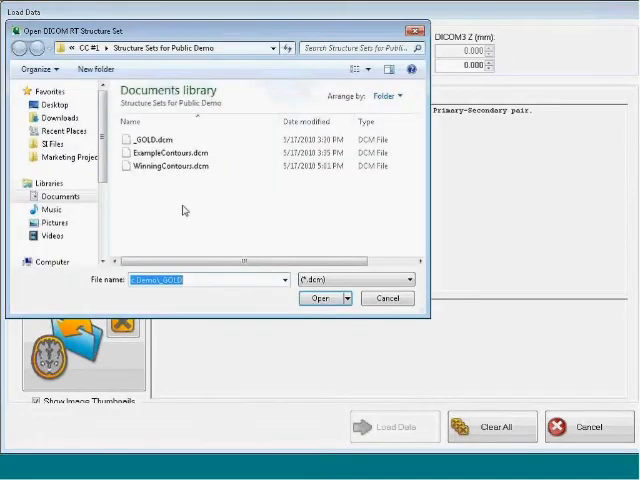
{"action": "double_click", "coordinate": [161, 153]}
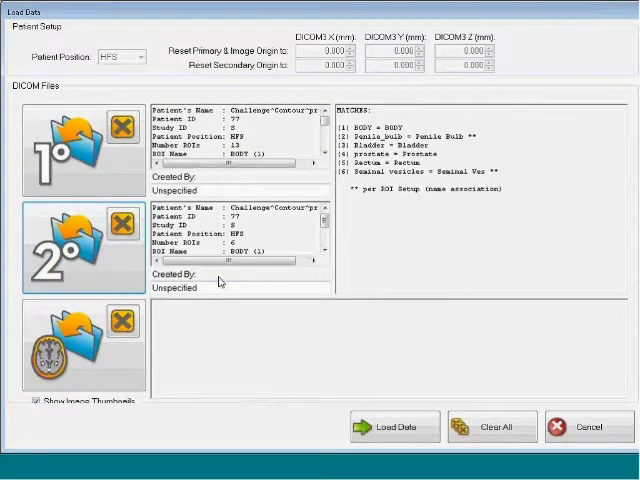
Load all 72 CT image files from the CT_Images folder.
{"action": "left_click", "coordinate": [84, 345]}
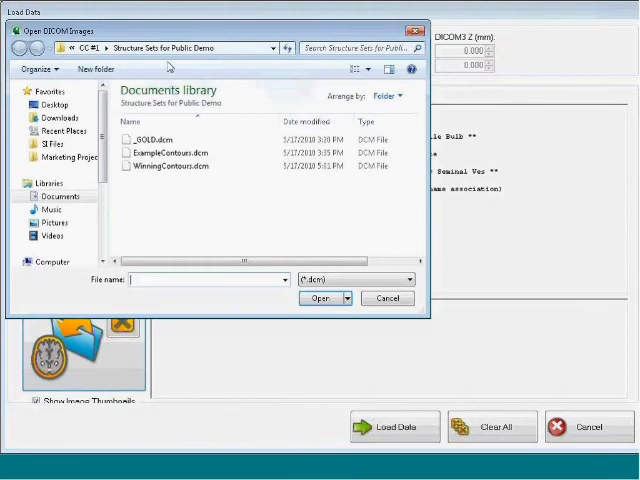
{"action": "left_click", "coordinate": [90, 48]}
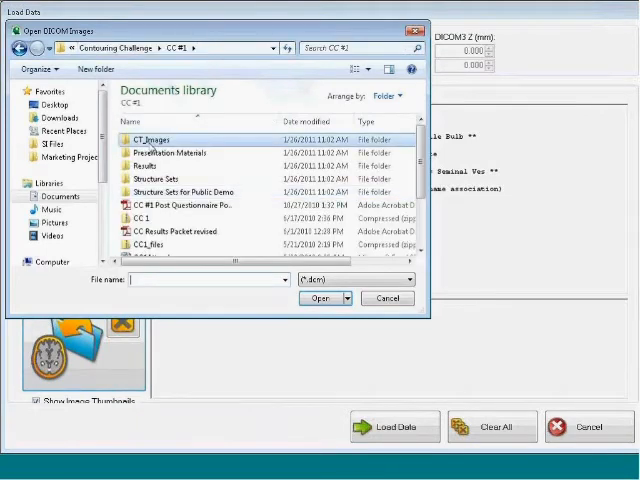
{"action": "double_click", "coordinate": [150, 140]}
{"action": "left_click", "coordinate": [190, 139]}
{"action": "key", "text": "ctrl+a"}
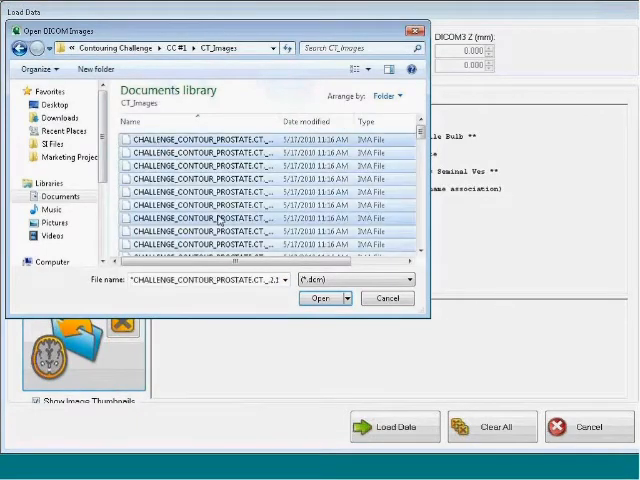
{"action": "left_click", "coordinate": [318, 299]}
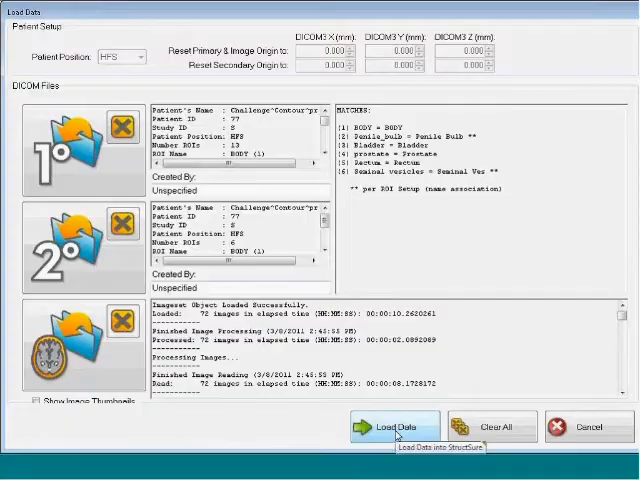
Bring the loaded data into the main window and narrow the CT intensity range to brighten the image.
{"action": "left_click", "coordinate": [396, 427]}
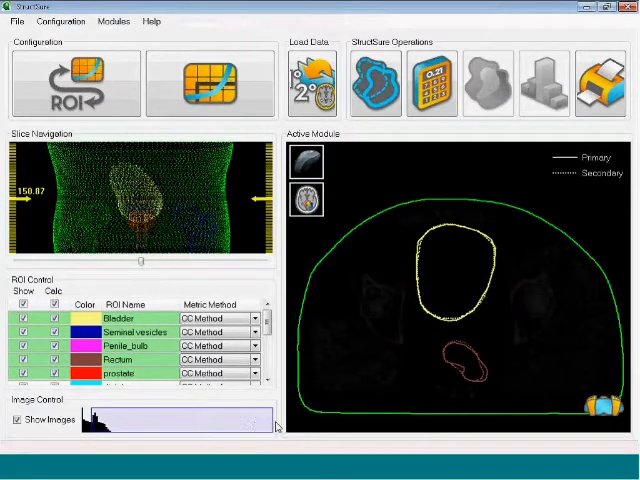
{"action": "left_click_drag", "start_coordinate": [272, 422], "coordinate": [118, 426]}
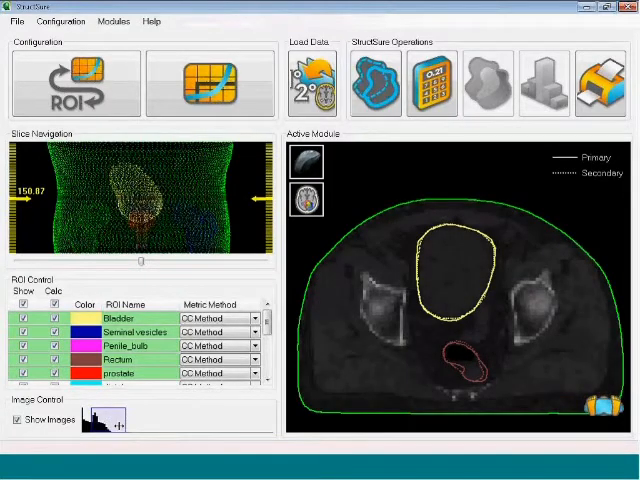
{"action": "left_click_drag", "start_coordinate": [118, 426], "coordinate": [100, 424]}
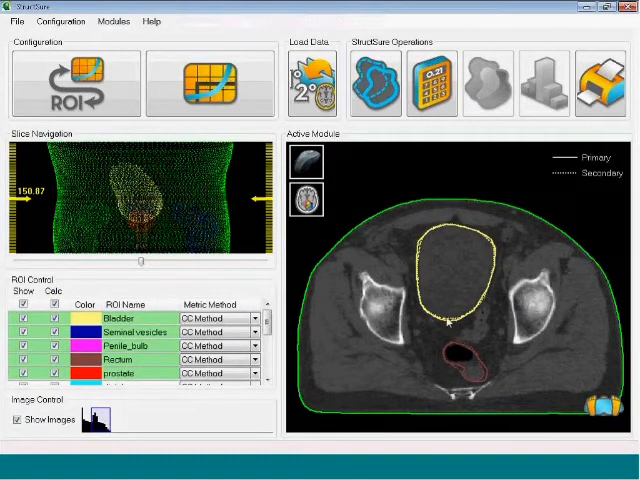
{"action": "scroll", "coordinate": [418, 262], "scroll_direction": "up", "scroll_amount": 1}
{"action": "scroll", "coordinate": [450, 270], "scroll_direction": "up", "scroll_amount": 1}
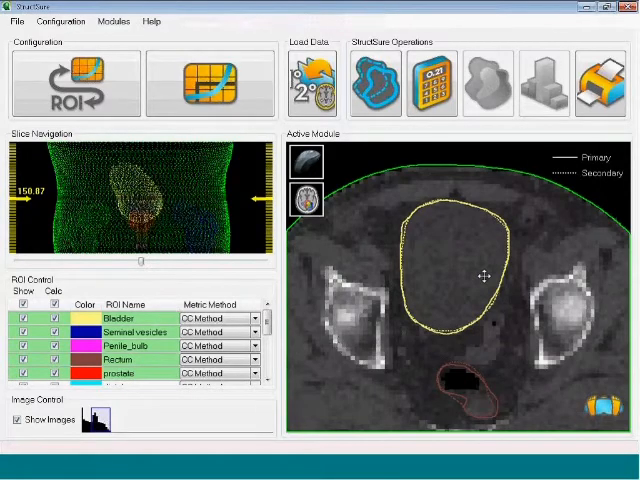
{"action": "scroll", "coordinate": [490, 275], "scroll_direction": "up", "scroll_amount": 1}
{"action": "scroll", "coordinate": [524, 276], "scroll_direction": "up", "scroll_amount": 1}
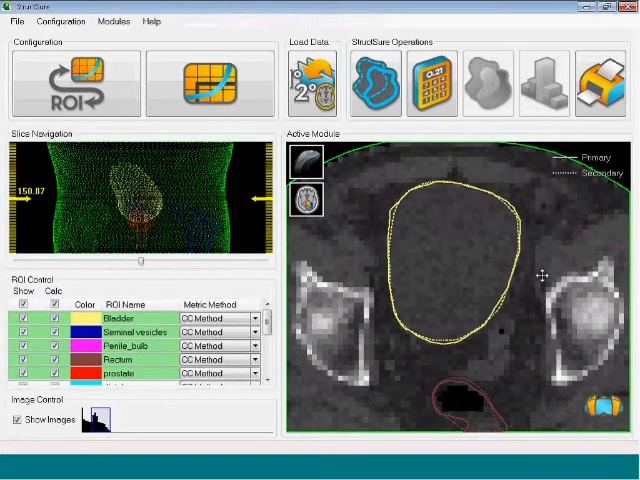
{"action": "scroll", "coordinate": [541, 275], "scroll_direction": "up", "scroll_amount": 1}
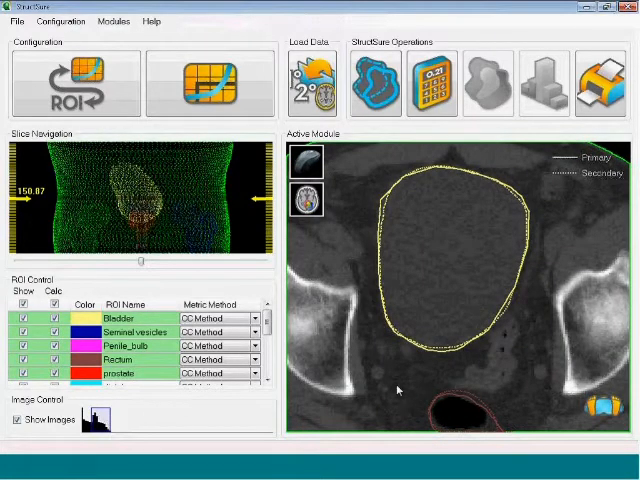
{"action": "scroll", "coordinate": [396, 388], "scroll_direction": "up", "scroll_amount": 1}
Centre the view on the rectum and navigate to axial slice 105.87 through the prostate.
{"action": "left_click_drag", "start_coordinate": [394, 367], "coordinate": [390, 264]}
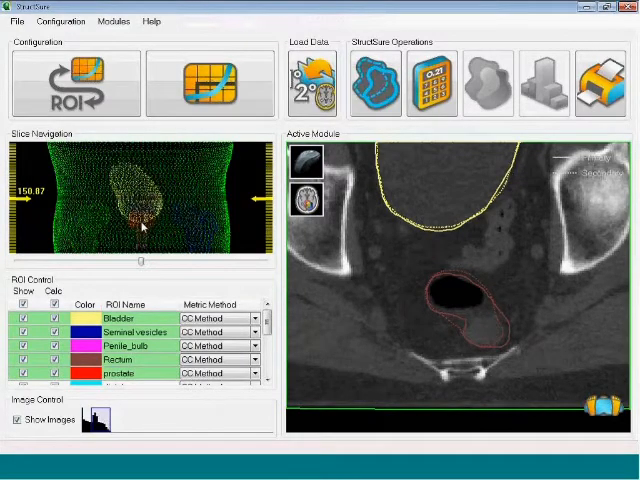
{"action": "left_click", "coordinate": [141, 226]}
{"action": "left_click", "coordinate": [141, 226]}
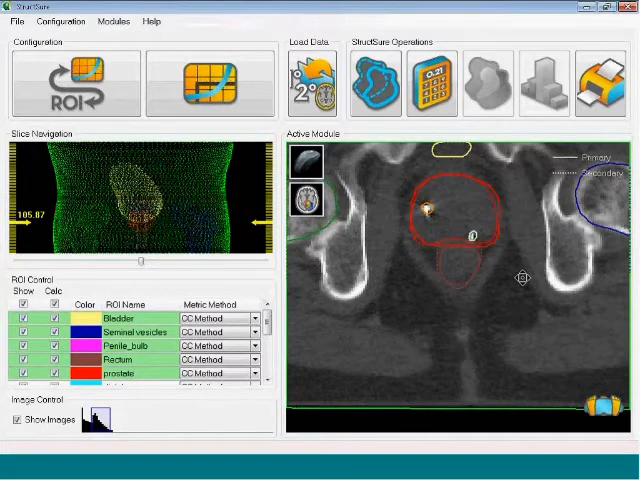
{"action": "scroll", "coordinate": [522, 277], "scroll_direction": "down", "scroll_amount": 2}
{"action": "scroll", "coordinate": [450, 277], "scroll_direction": "down", "scroll_amount": 2}
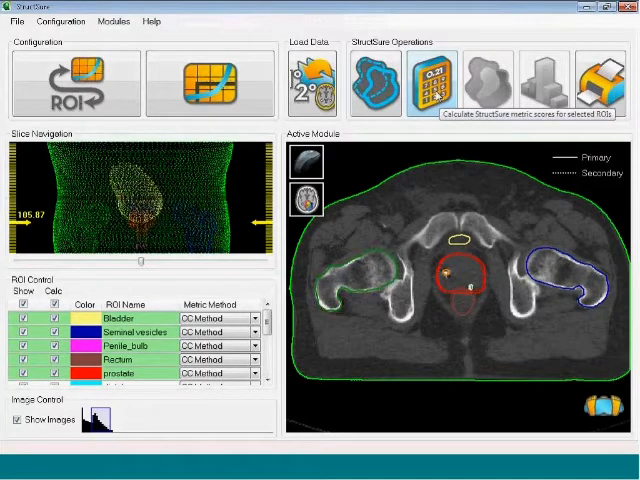
Calculate metric scores and review distance-volume histograms for Bladder, Seminal vesicles, prostate, Rectum and Penile_bulb.
{"action": "left_click", "coordinate": [437, 92]}
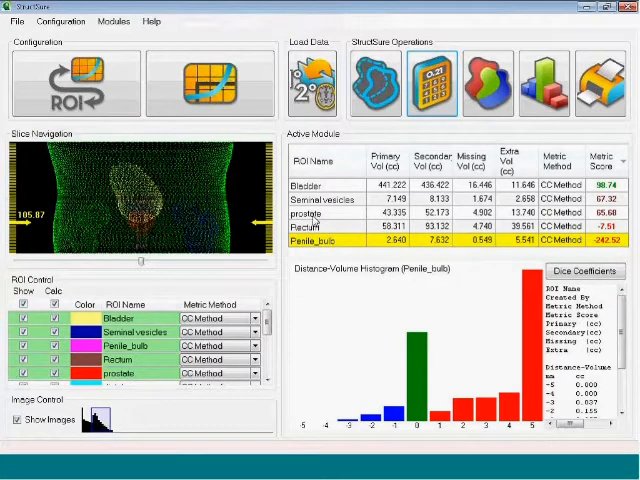
{"action": "left_click", "coordinate": [393, 188]}
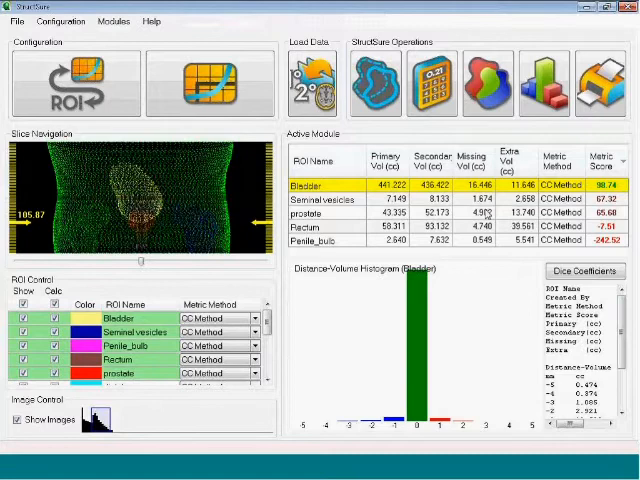
{"action": "left_click", "coordinate": [460, 200]}
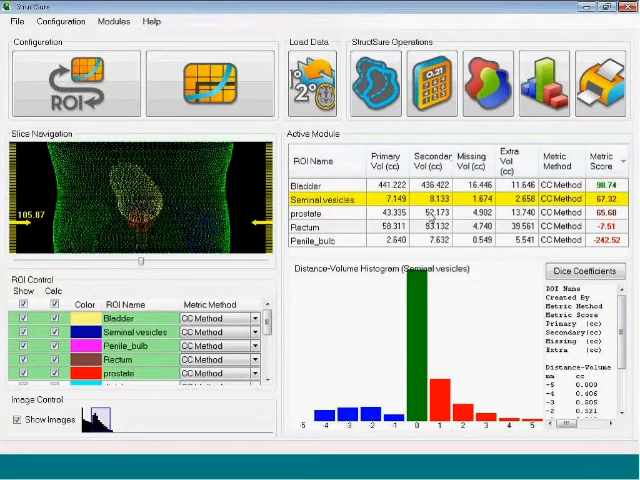
{"action": "left_click", "coordinate": [441, 214]}
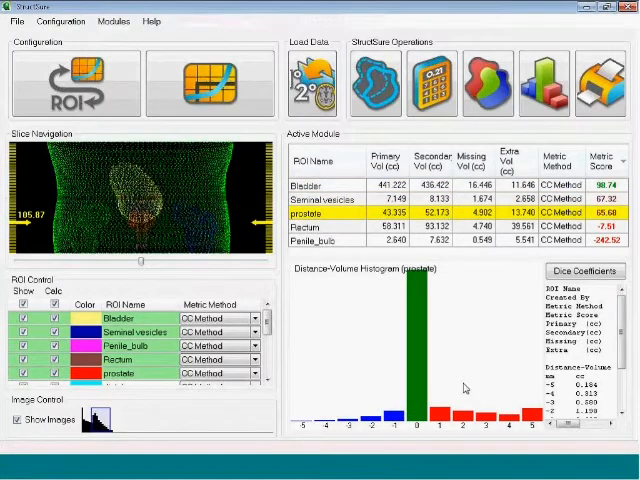
{"action": "left_click", "coordinate": [385, 227]}
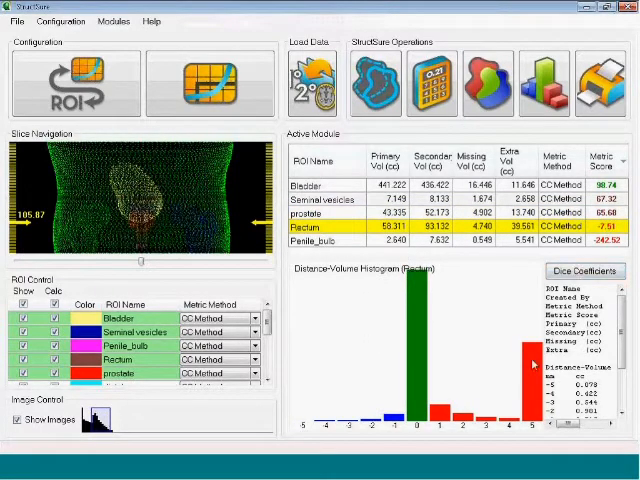
{"action": "left_click", "coordinate": [340, 242]}
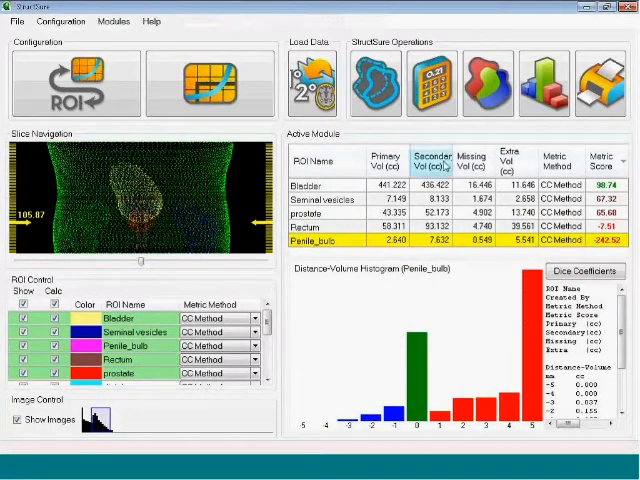
Overlay the extra, common and missing difference regions on the CT slices.
{"action": "left_click", "coordinate": [487, 90]}
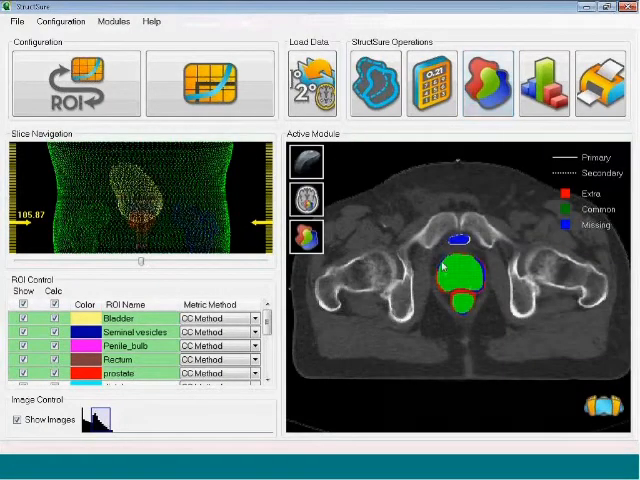
{"action": "scroll", "coordinate": [415, 273], "scroll_direction": "down", "scroll_amount": 1}
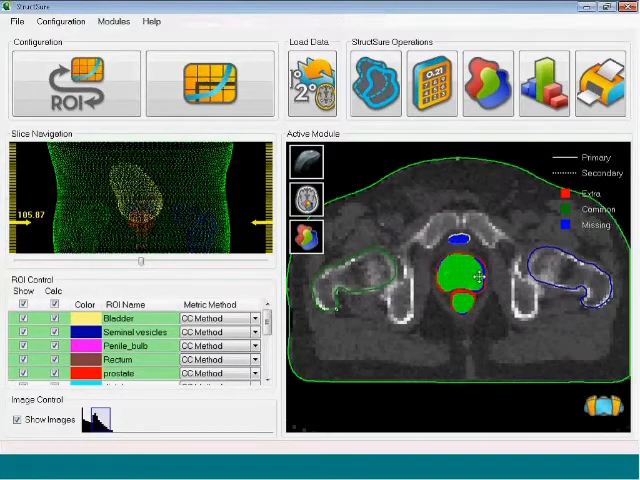
{"action": "scroll", "coordinate": [483, 277], "scroll_direction": "down", "scroll_amount": 1}
{"action": "scroll", "coordinate": [500, 250], "scroll_direction": "down", "scroll_amount": 2}
{"action": "scroll", "coordinate": [510, 233], "scroll_direction": "down", "scroll_amount": 2}
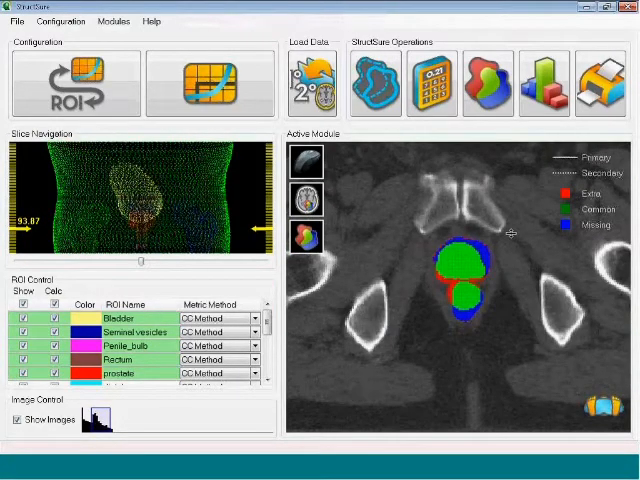
{"action": "scroll", "coordinate": [510, 233], "scroll_direction": "down", "scroll_amount": 1}
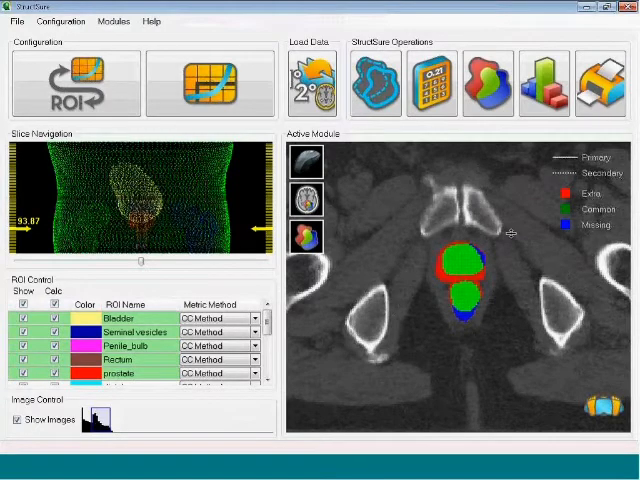
{"action": "scroll", "coordinate": [511, 233], "scroll_direction": "up", "scroll_amount": 4}
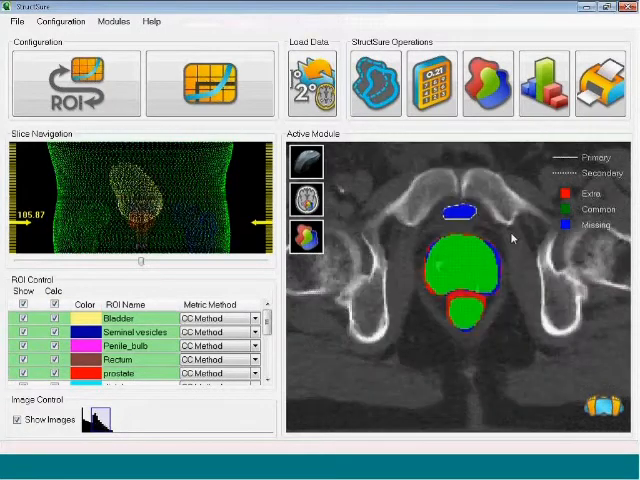
{"action": "scroll", "coordinate": [511, 238], "scroll_direction": "up", "scroll_amount": 8}
{"action": "scroll", "coordinate": [511, 238], "scroll_direction": "up", "scroll_amount": 1}
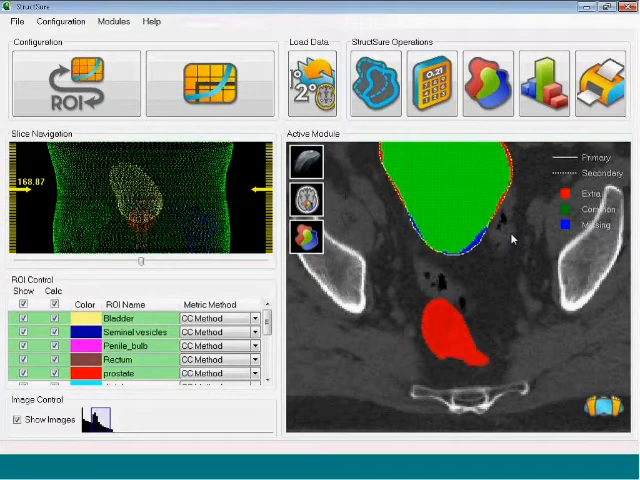
{"action": "scroll", "coordinate": [511, 238], "scroll_direction": "up", "scroll_amount": 1}
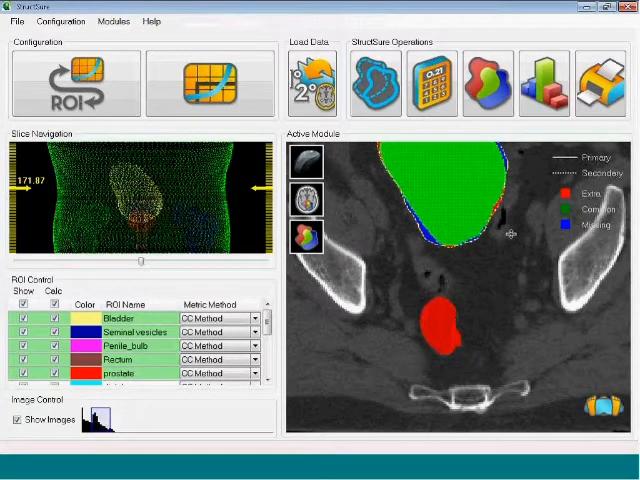
{"action": "scroll", "coordinate": [511, 236], "scroll_direction": "up", "scroll_amount": 1}
{"action": "scroll", "coordinate": [510, 234], "scroll_direction": "up", "scroll_amount": 1}
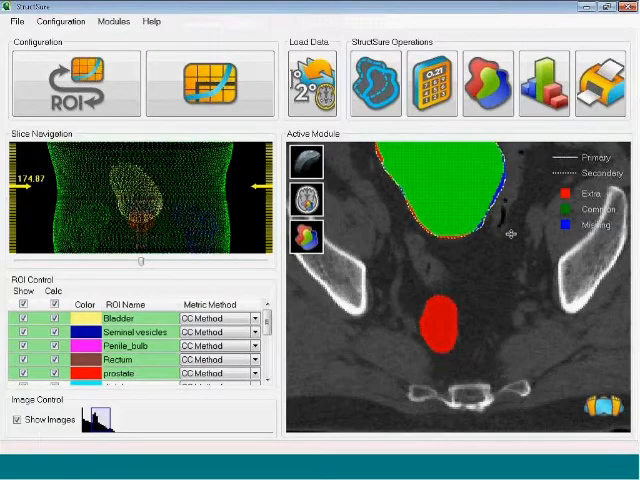
{"action": "scroll", "coordinate": [511, 236], "scroll_direction": "up", "scroll_amount": 1}
{"action": "scroll", "coordinate": [511, 234], "scroll_direction": "up", "scroll_amount": 1}
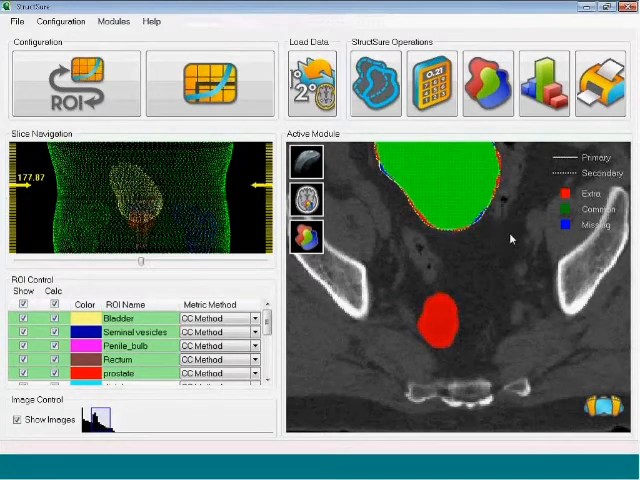
{"action": "scroll", "coordinate": [511, 234], "scroll_direction": "down", "scroll_amount": 1}
{"action": "scroll", "coordinate": [511, 234], "scroll_direction": "down", "scroll_amount": 1}
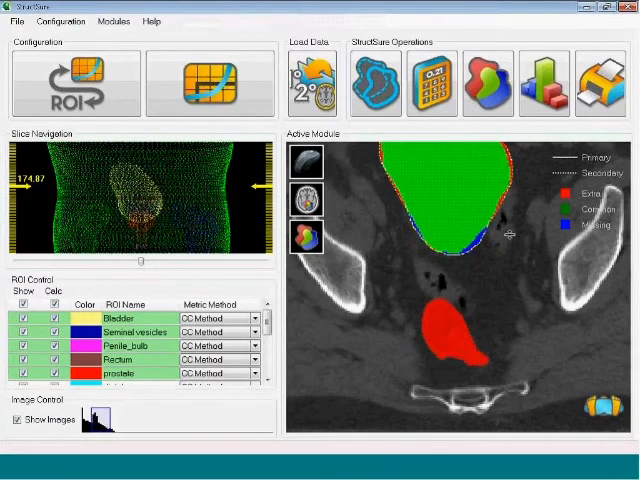
{"action": "scroll", "coordinate": [510, 234], "scroll_direction": "down", "scroll_amount": 2}
{"action": "scroll", "coordinate": [510, 234], "scroll_direction": "down", "scroll_amount": 1}
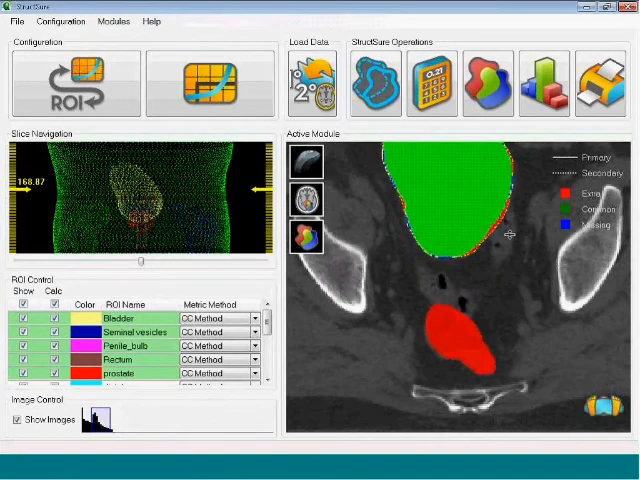
{"action": "scroll", "coordinate": [510, 234], "scroll_direction": "down", "scroll_amount": 1}
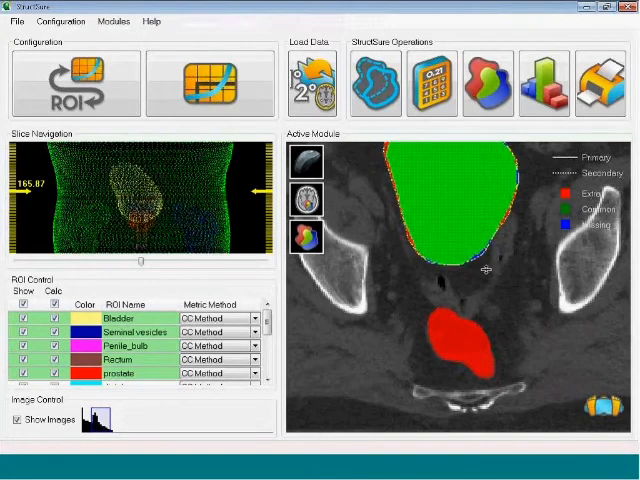
{"action": "scroll", "coordinate": [486, 270], "scroll_direction": "down", "scroll_amount": 7}
{"action": "scroll", "coordinate": [500, 270], "scroll_direction": "down", "scroll_amount": 7}
{"action": "scroll", "coordinate": [507, 268], "scroll_direction": "down", "scroll_amount": 2}
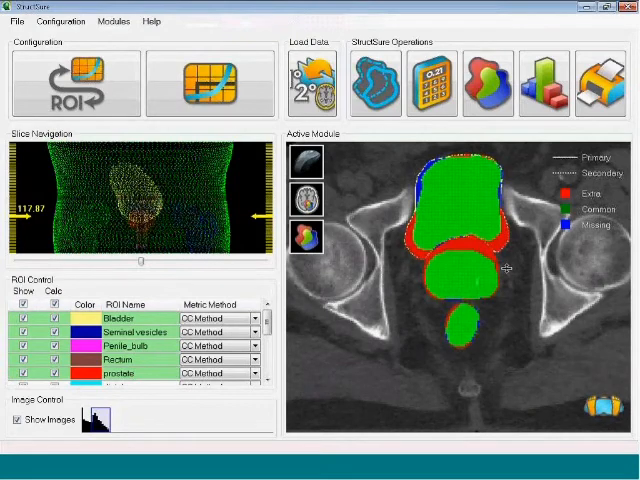
{"action": "scroll", "coordinate": [507, 268], "scroll_direction": "down", "scroll_amount": 1}
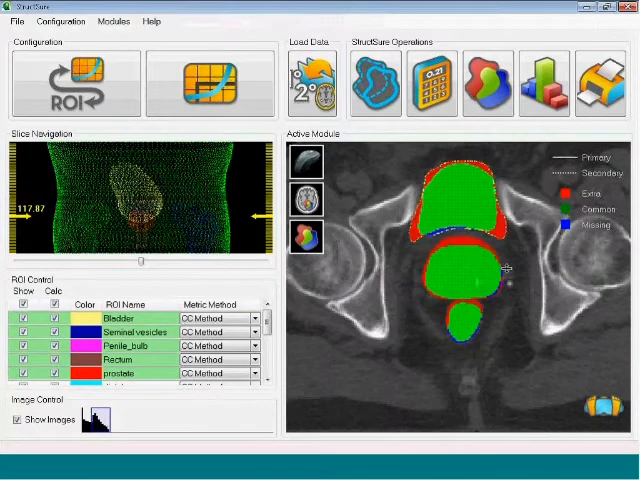
{"action": "scroll", "coordinate": [507, 268], "scroll_direction": "down", "scroll_amount": 1}
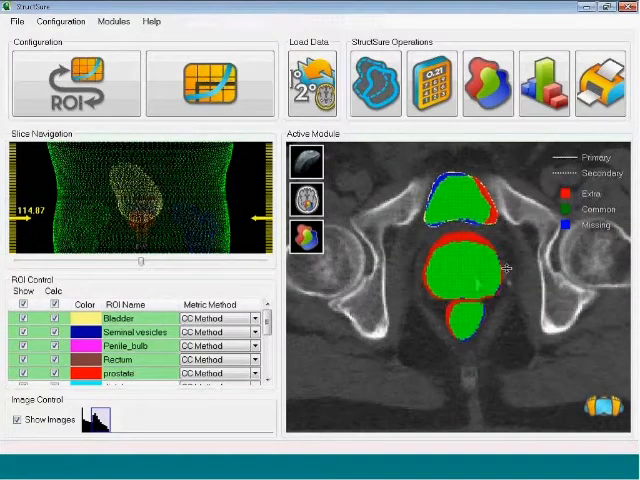
{"action": "scroll", "coordinate": [507, 268], "scroll_direction": "down", "scroll_amount": 2}
Replace the secondary set with WinningContours.dcm and return to the main window.
{"action": "left_click", "coordinate": [116, 272]}
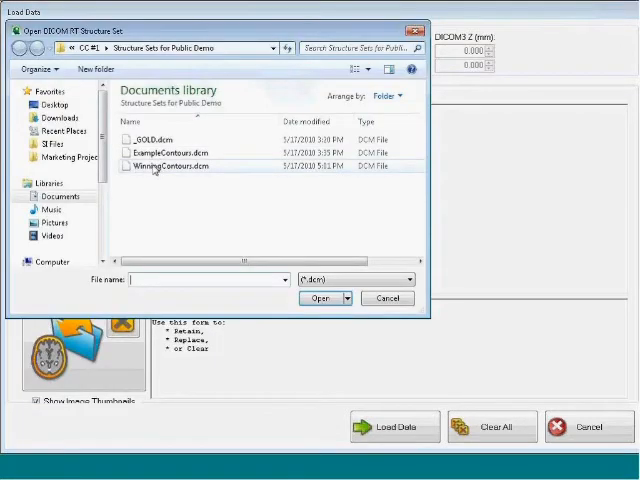
{"action": "double_click", "coordinate": [158, 166]}
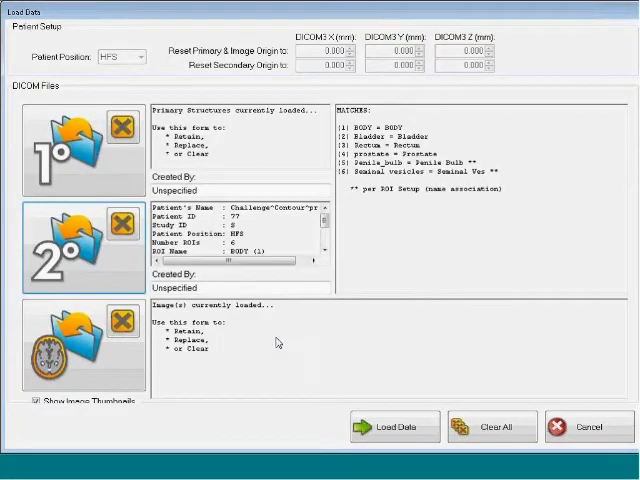
{"action": "left_click", "coordinate": [402, 430]}
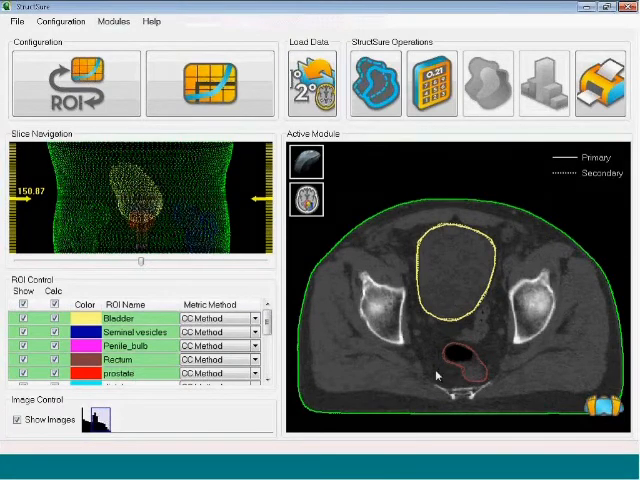
Score the winning contours against the gold set for all five ROIs.
{"action": "left_click", "coordinate": [431, 84]}
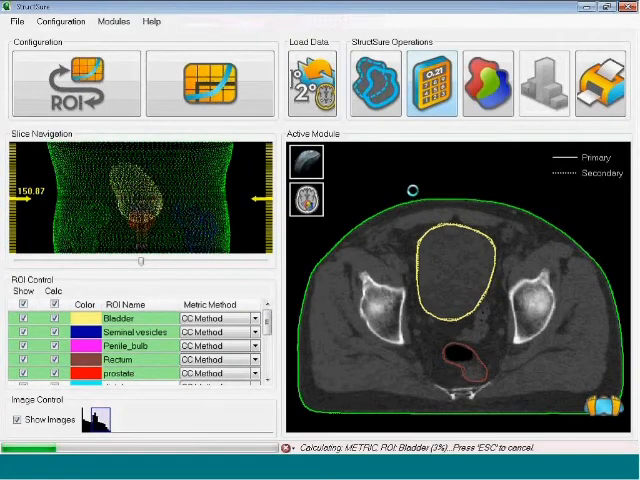